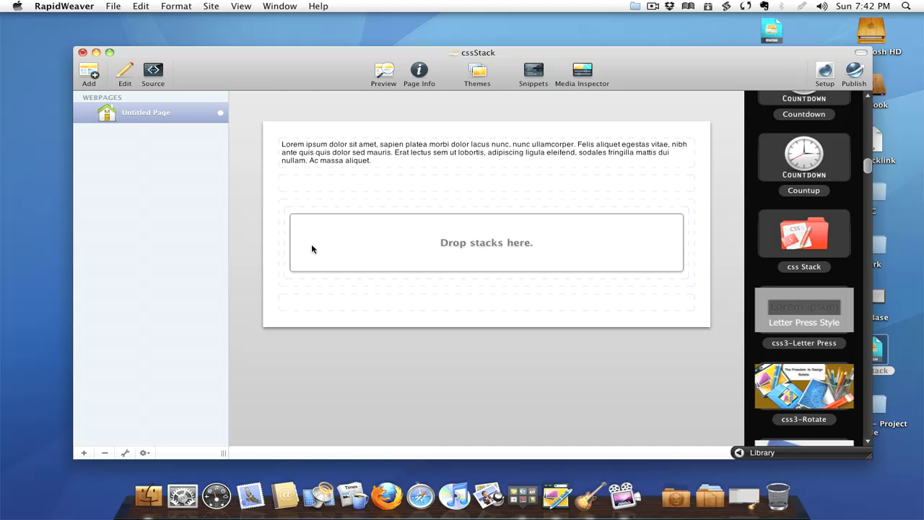
# Show the page's HTML source and scroll to the Stacks v1.2.1 markup, Lorem ipsum text and empty cssStack div.
pyautogui.click(153, 72)
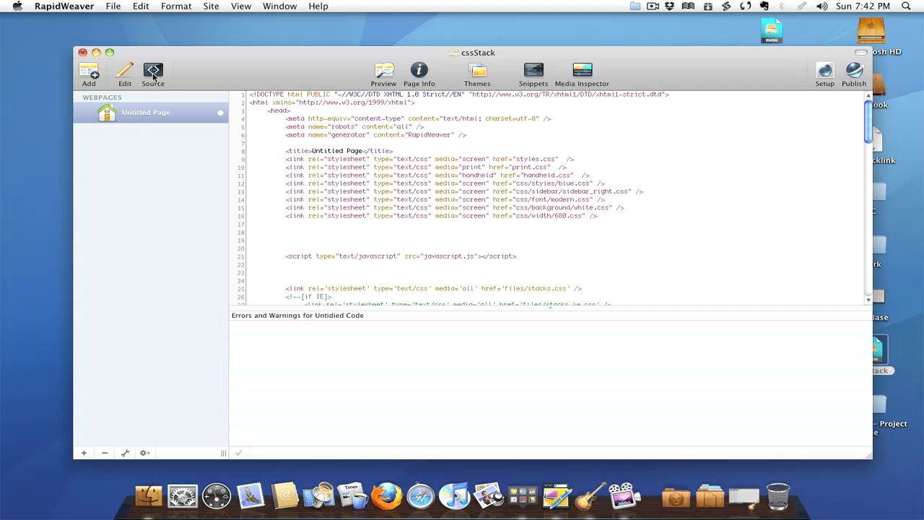
pyautogui.scroll(-3, 363, 155)
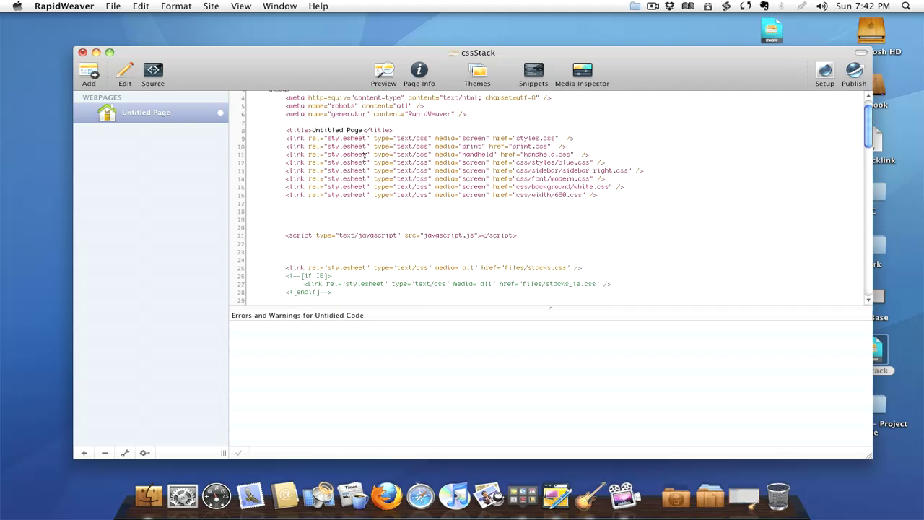
pyautogui.scroll(-6, 364, 157)
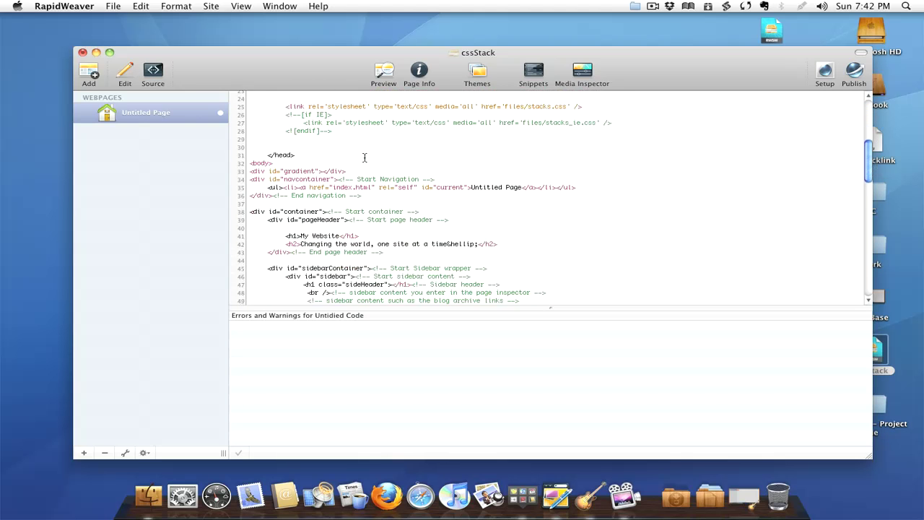
pyautogui.scroll(-3, 365, 157)
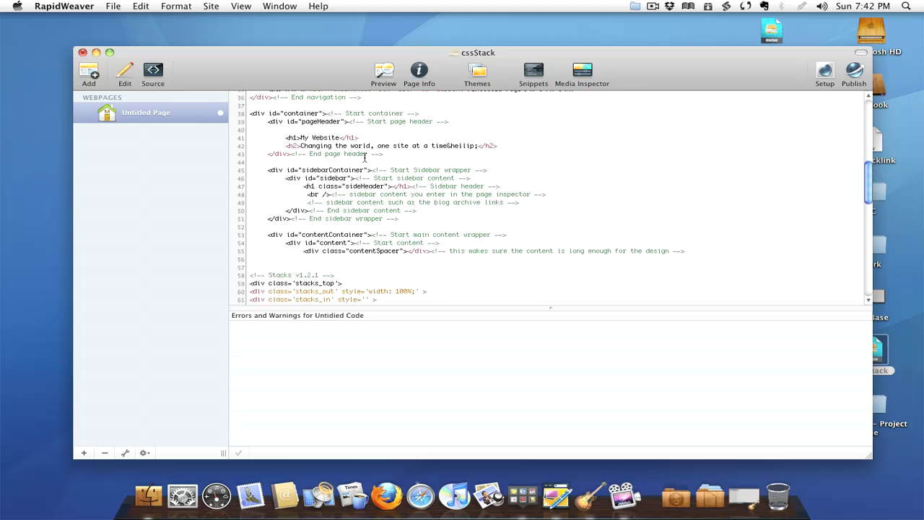
pyautogui.scroll(-1, 365, 157)
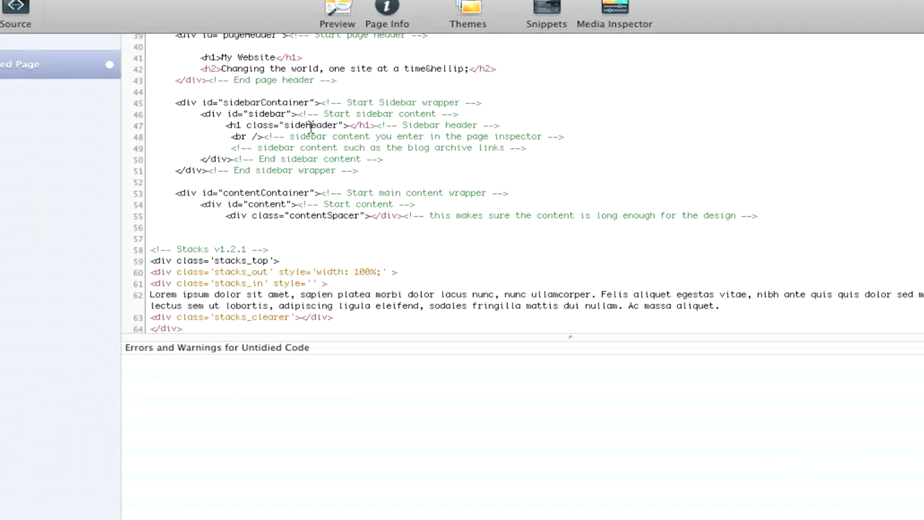
pyautogui.scroll(-2, 311, 128)
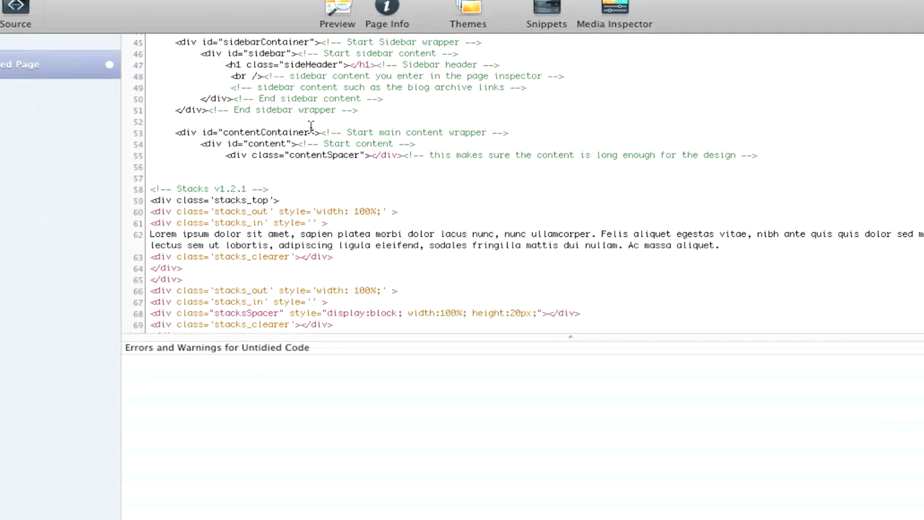
pyautogui.scroll(-1, 310, 129)
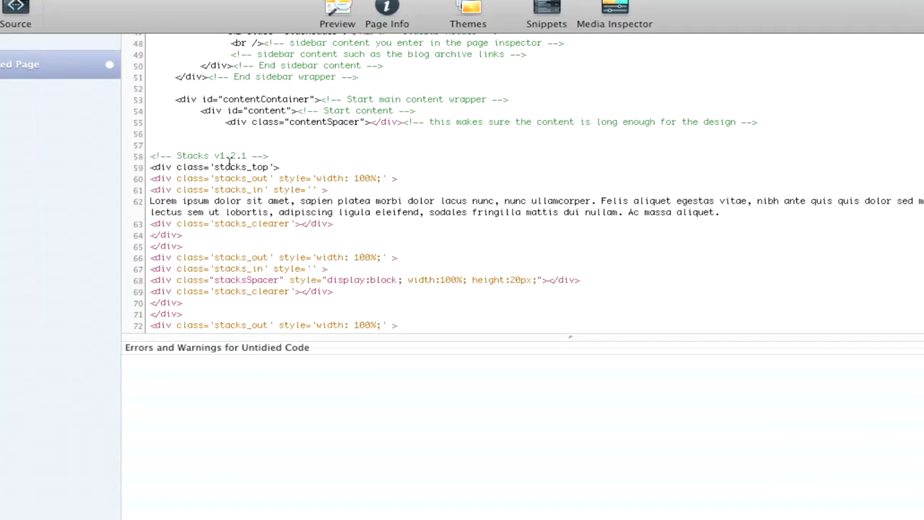
pyautogui.scroll(-1, 309, 148)
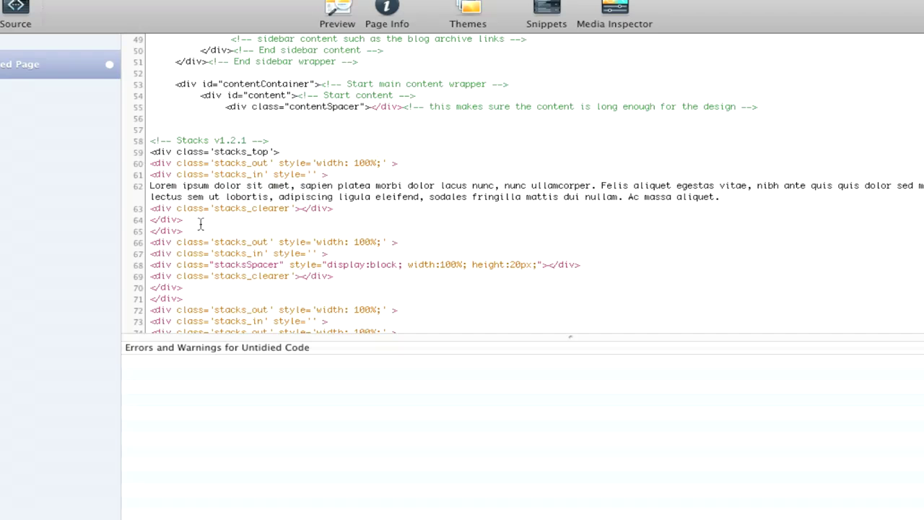
pyautogui.scroll(-2, 192, 241)
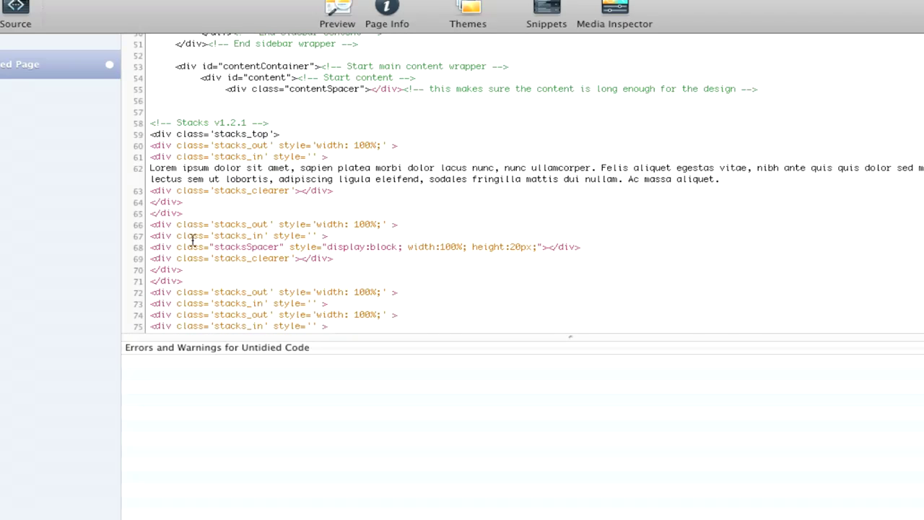
pyautogui.scroll(-1, 192, 240)
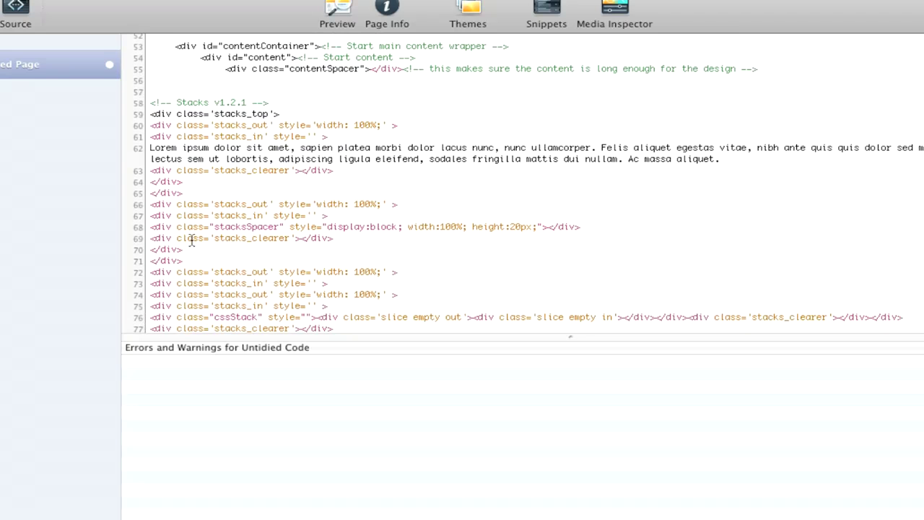
pyautogui.scroll(-4, 192, 241)
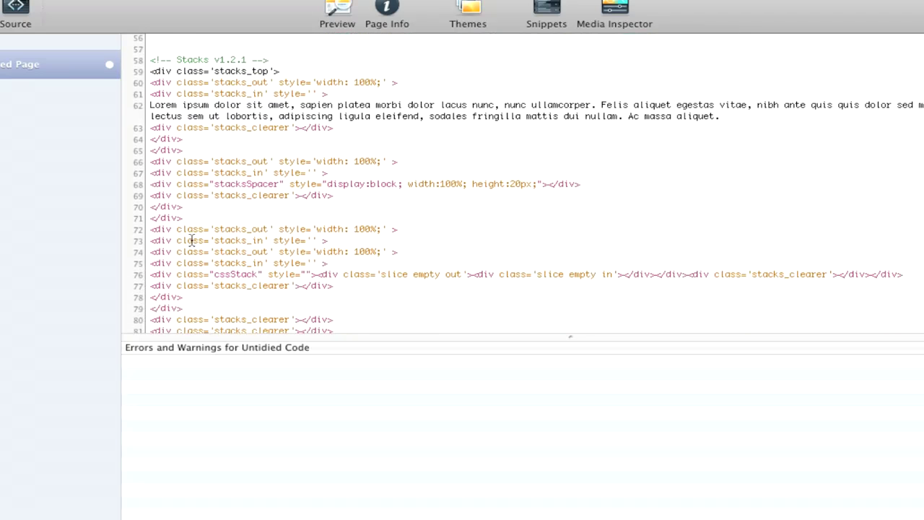
pyautogui.scroll(-2, 191, 240)
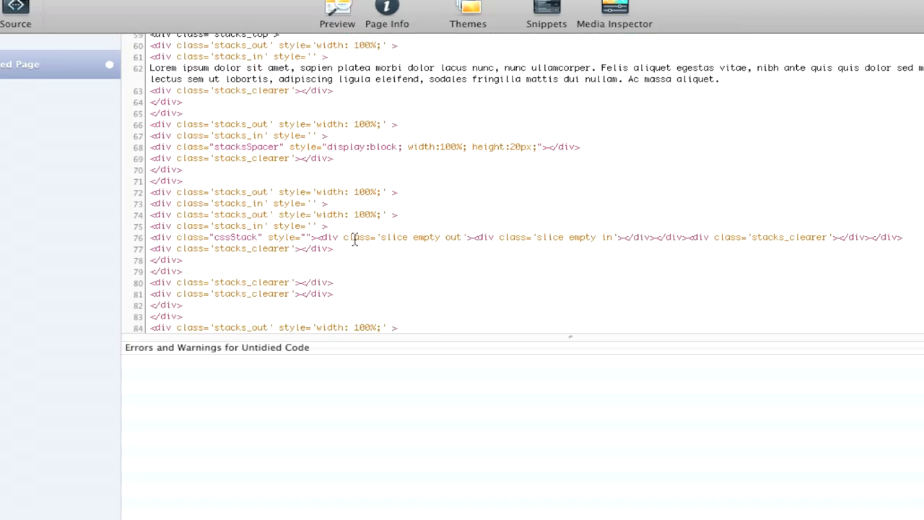
pyautogui.scroll(-4, 246, 243)
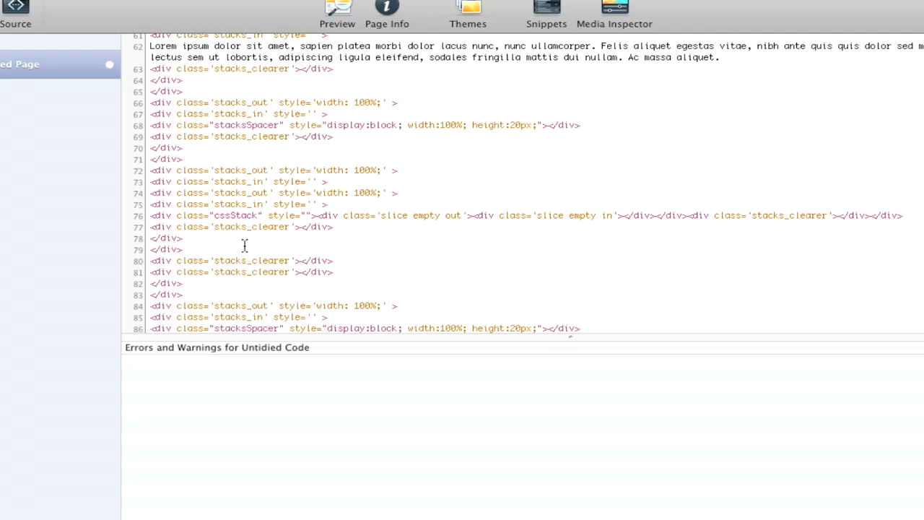
pyautogui.scroll(-2, 244, 244)
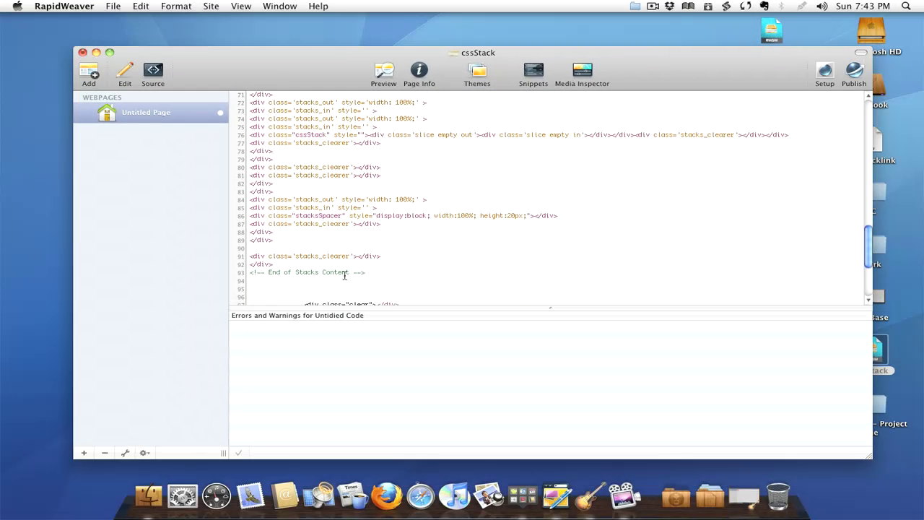
pyautogui.scroll(7, 323, 247)
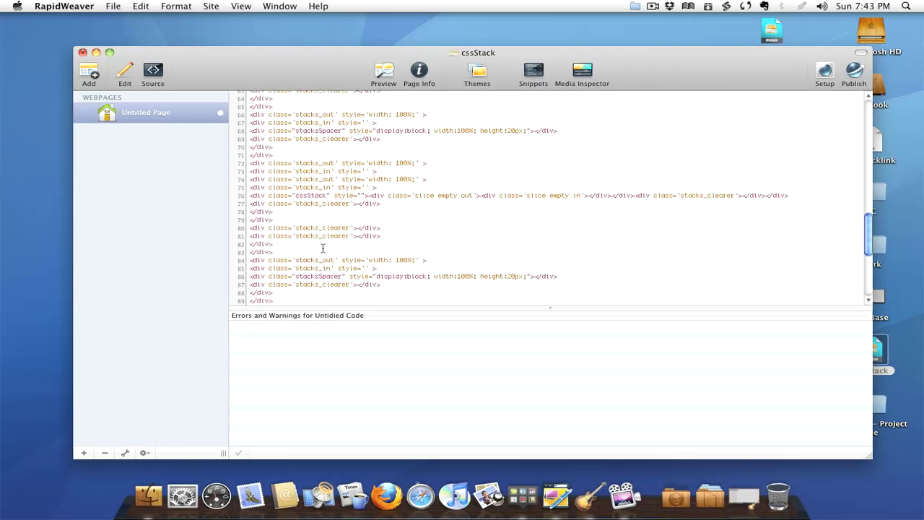
pyautogui.scroll(3, 322, 247)
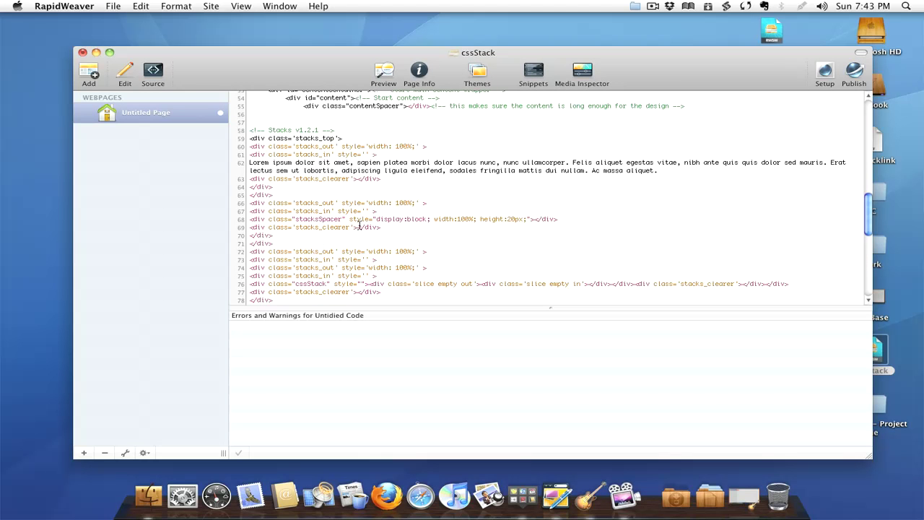
pyautogui.scroll(-3, 361, 218)
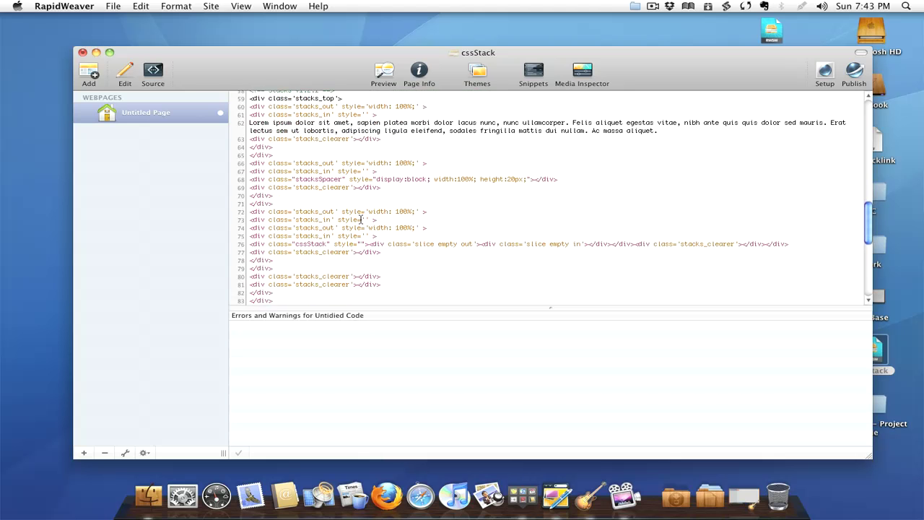
pyautogui.scroll(-3, 361, 219)
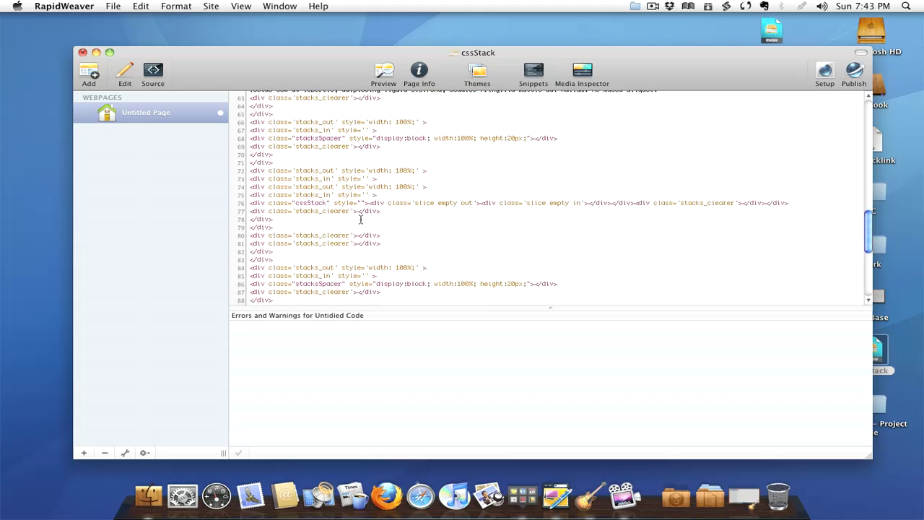
pyautogui.scroll(-1, 361, 219)
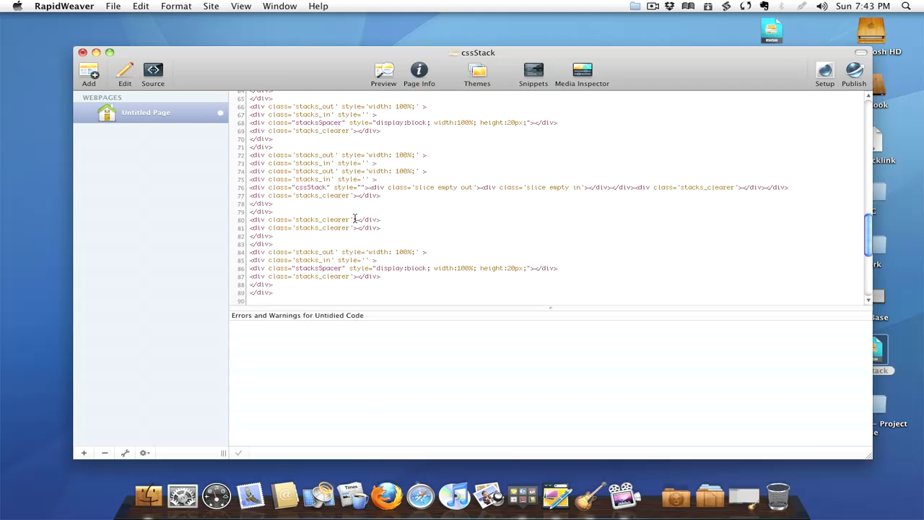
pyautogui.scroll(5, 356, 220)
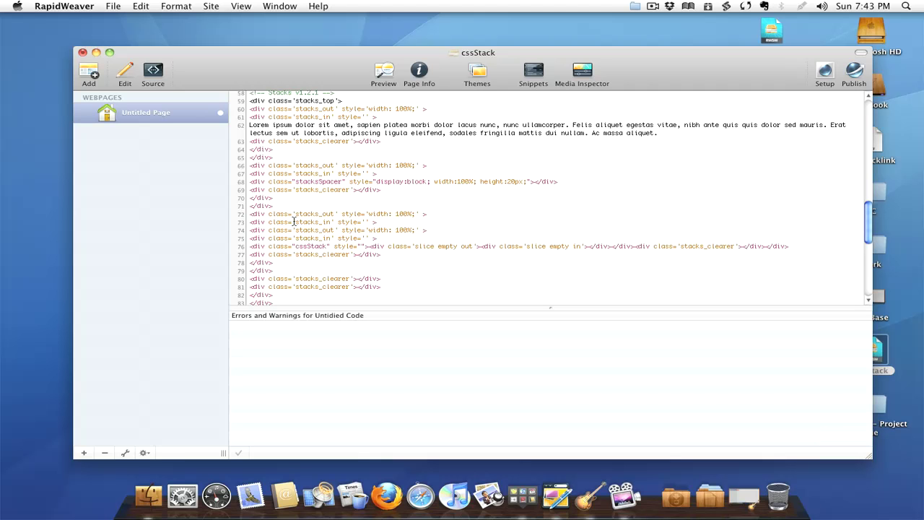
# Highlight the stacks_in class names in the code, then go back to the Stacks edit view.
pyautogui.doubleClick(332, 222)
pyautogui.moveTo(295, 238); pyautogui.dragTo(334, 240)
pyautogui.click(424, 234)
pyautogui.click(125, 72)
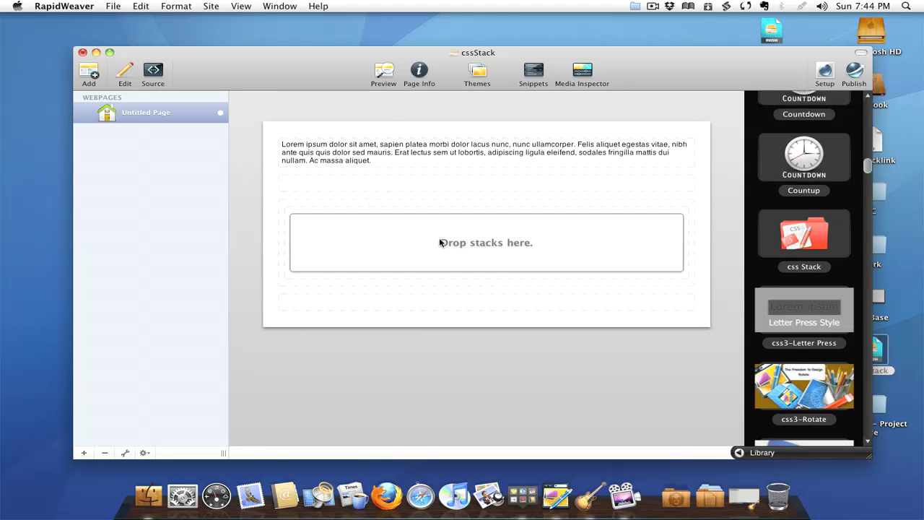
pyautogui.click(379, 73)
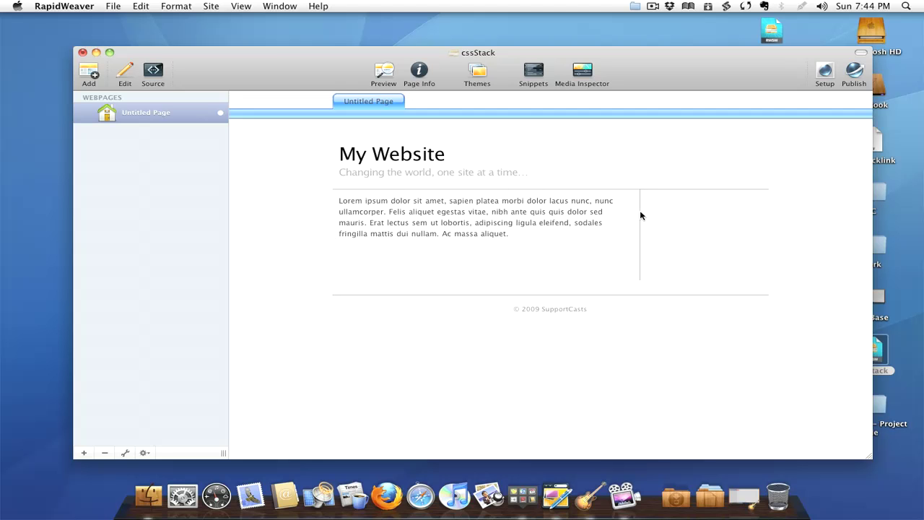
pyautogui.click(130, 75)
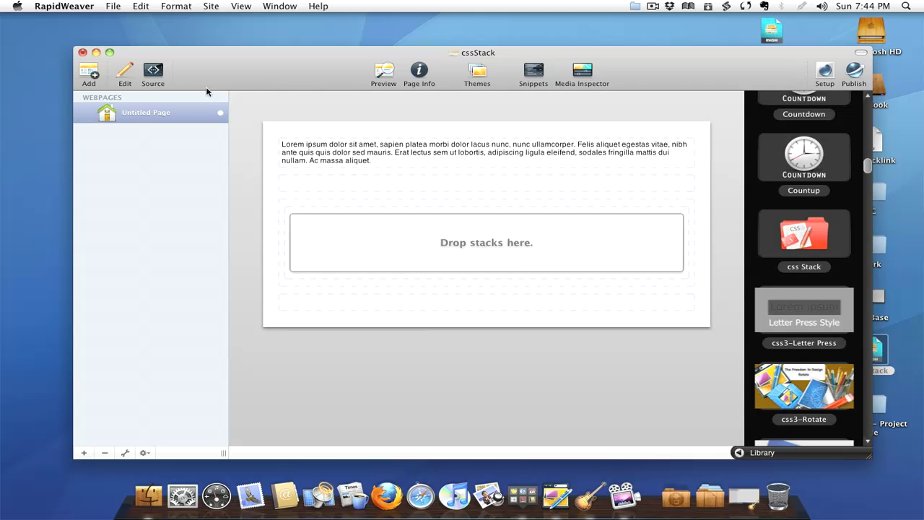
# Paste a copy of the Lorem ipsum text stack into the css Stack and bring up its settings HUD.
pyautogui.click(317, 148)
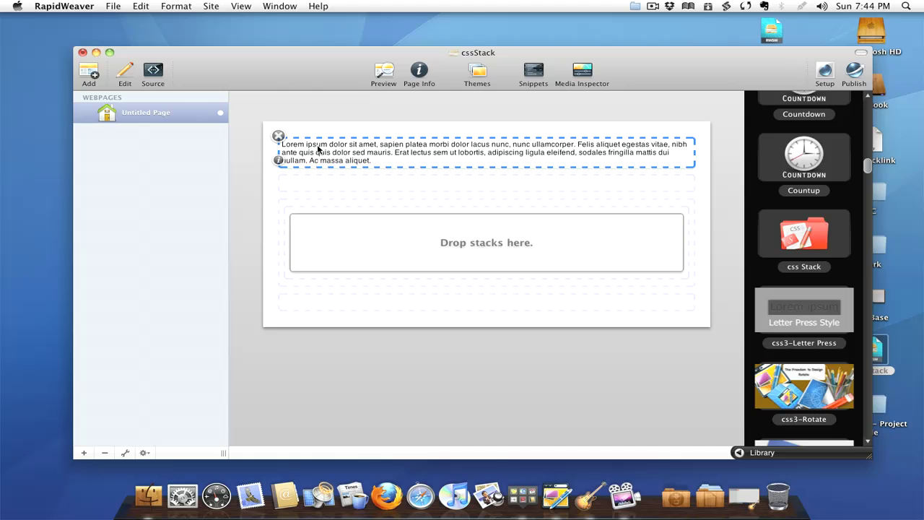
pyautogui.click(353, 231)
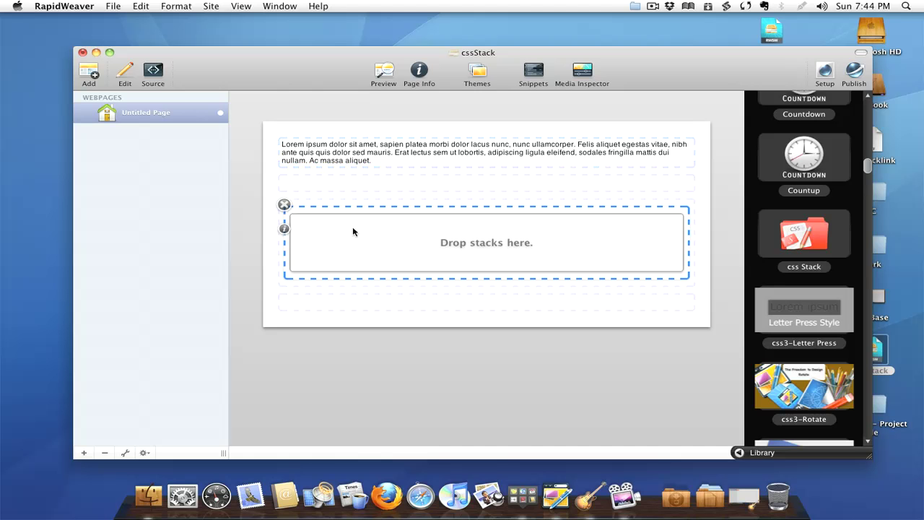
pyautogui.press('super+v')
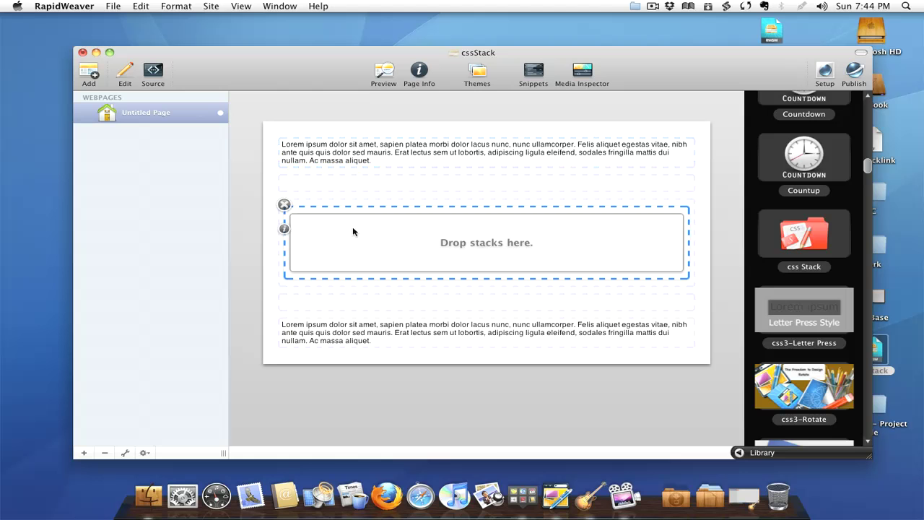
pyautogui.moveTo(355, 329); pyautogui.dragTo(366, 244)
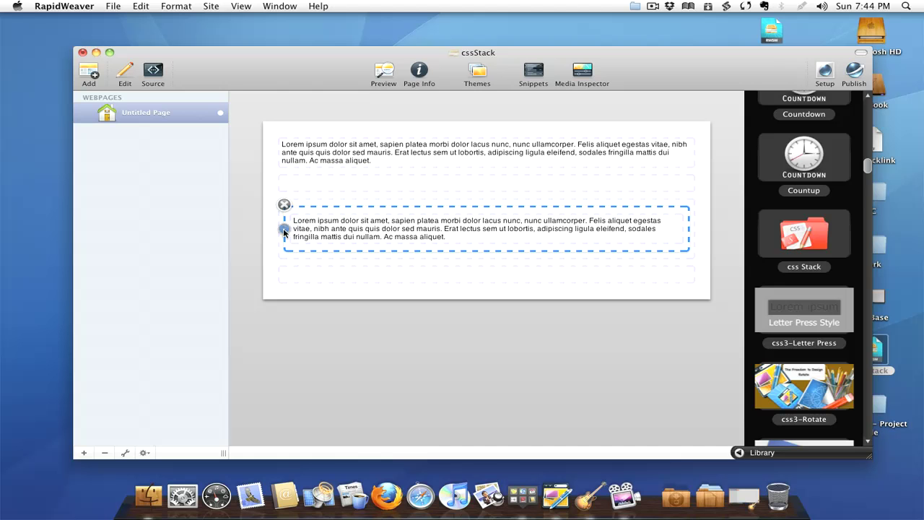
pyautogui.click(283, 228)
pyautogui.moveTo(194, 221); pyautogui.dragTo(394, 150)
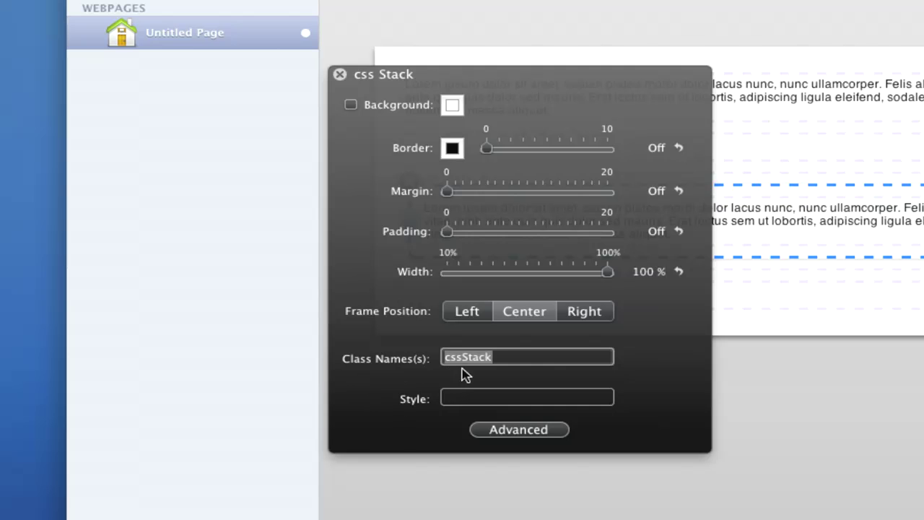
pyautogui.click(505, 363)
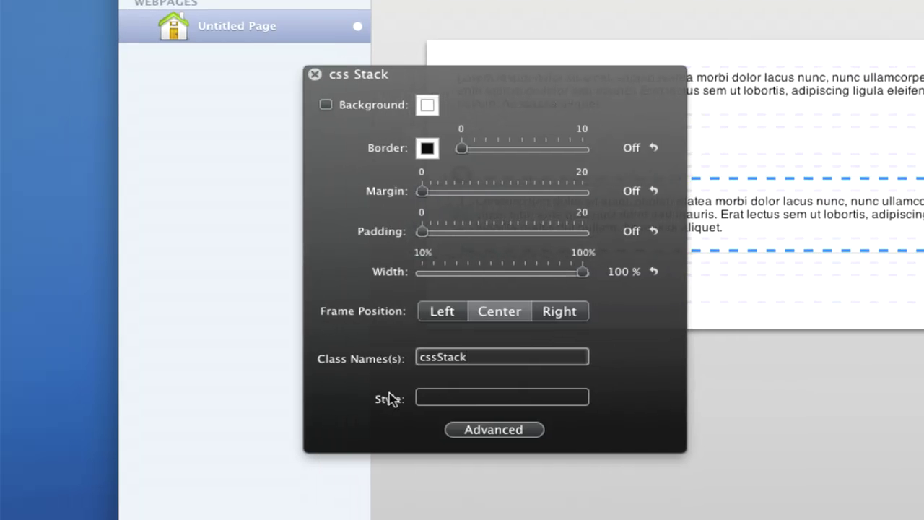
pyautogui.click(464, 397)
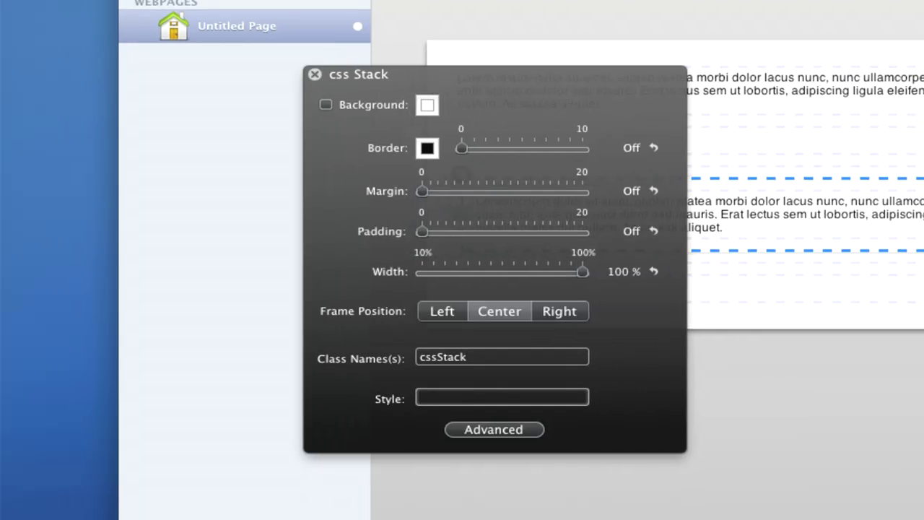
# Enter 'color: blue;' in the css Stack Style field and move the HUD to reveal the blue text.
pyautogui.write('color')
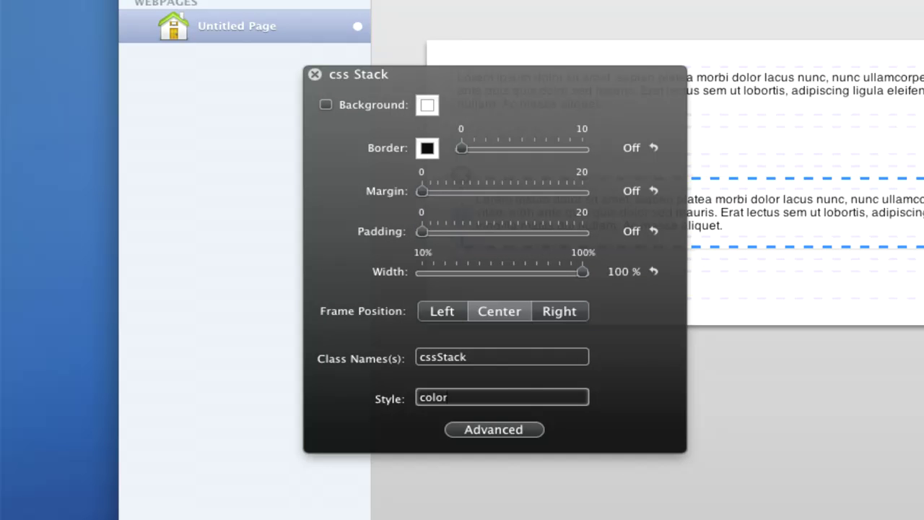
pyautogui.write(':')
pyautogui.write('blue;')
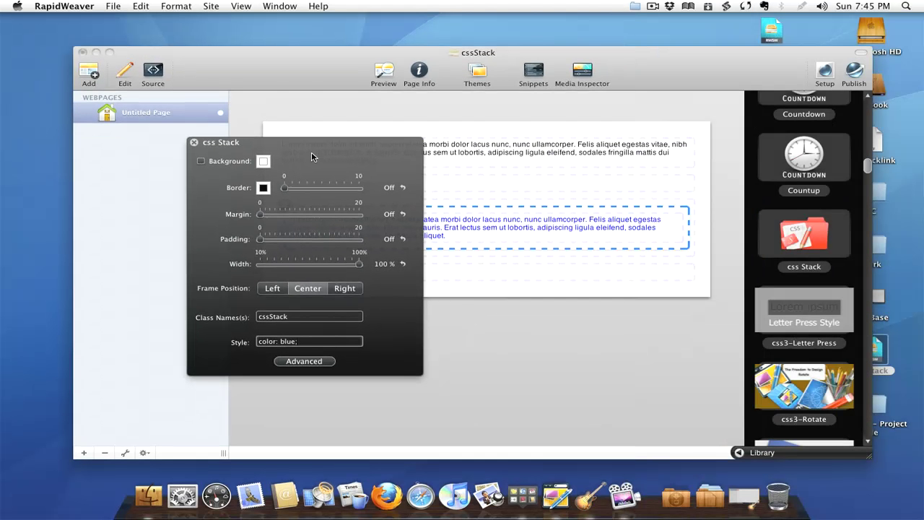
pyautogui.moveTo(295, 158); pyautogui.dragTo(153, 159)
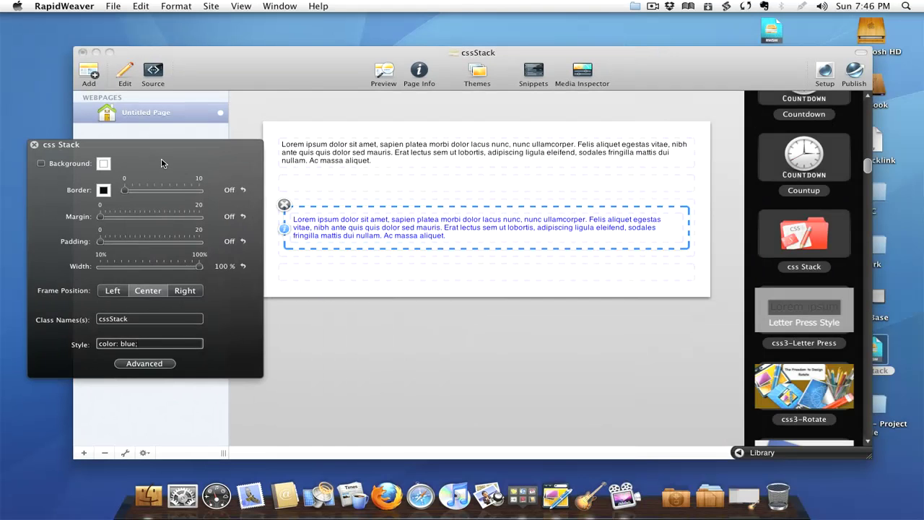
pyautogui.moveTo(161, 158); pyautogui.dragTo(226, 161)
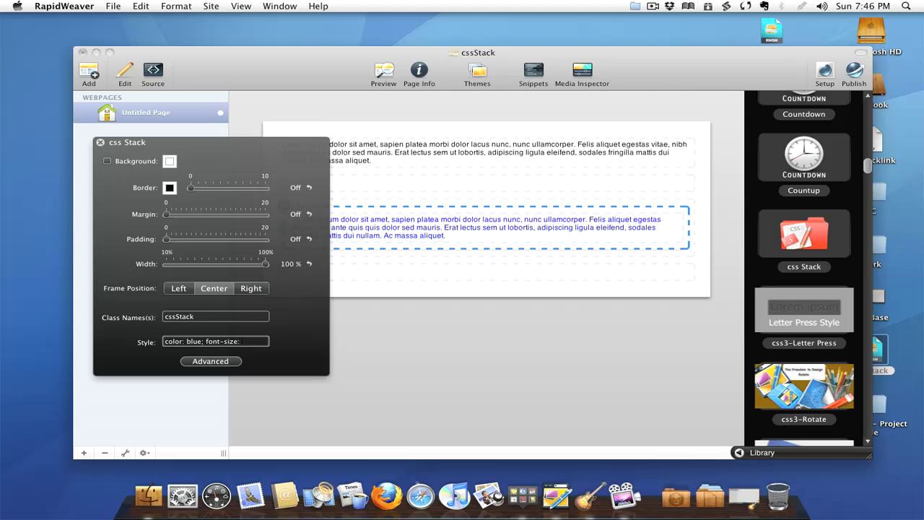
# Extend the css Stack style with 'font-size: 20px' and 'text-align: justify'.
pyautogui.write('20px;')
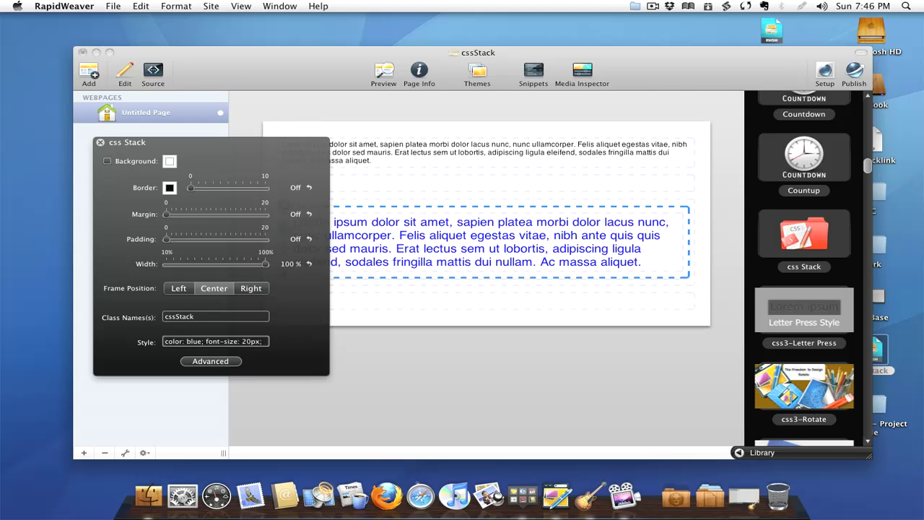
pyautogui.press('super+a')
pyautogui.write('al')
pyautogui.press('BackSpace')
pyautogui.press('BackSpace')
pyautogui.press('super+z')
pyautogui.press('super+a')
pyautogui.write('te')
pyautogui.write('xt-align')
pyautogui.write(': justify')
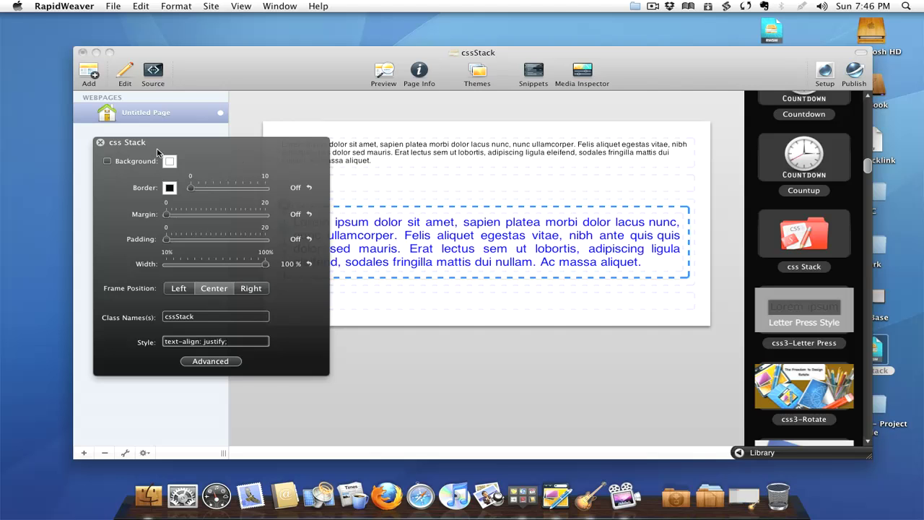
# Close the css Stack settings and preview the blue, 20px, justified paragraph.
pyautogui.click(101, 142)
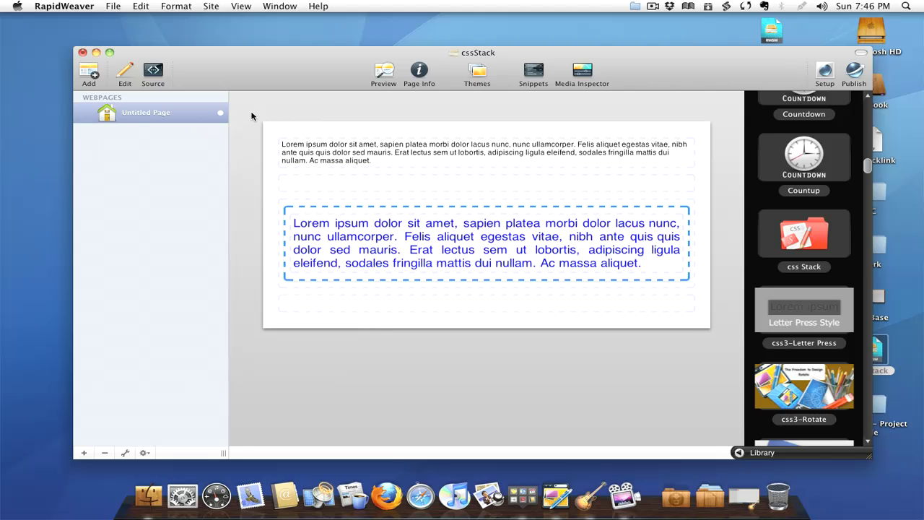
pyautogui.click(381, 75)
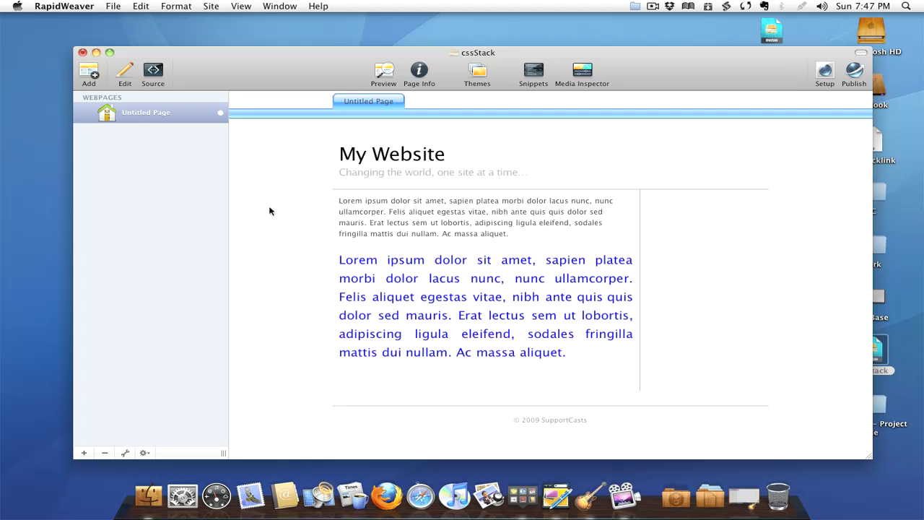
# Show the source and scroll to the cssStack div styled 'color: blue; font-size: 20px; text-align: justify;'.
pyautogui.click(126, 72)
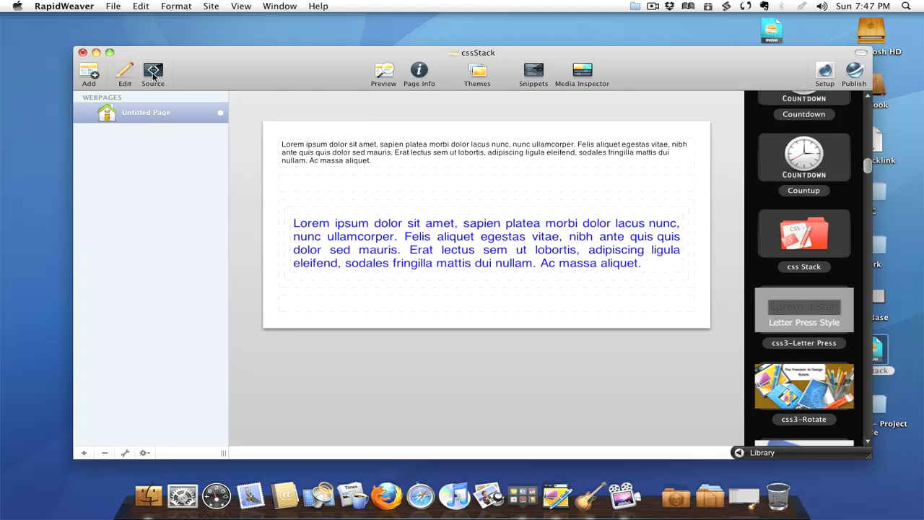
pyautogui.click(154, 73)
pyautogui.scroll(-6, 330, 137)
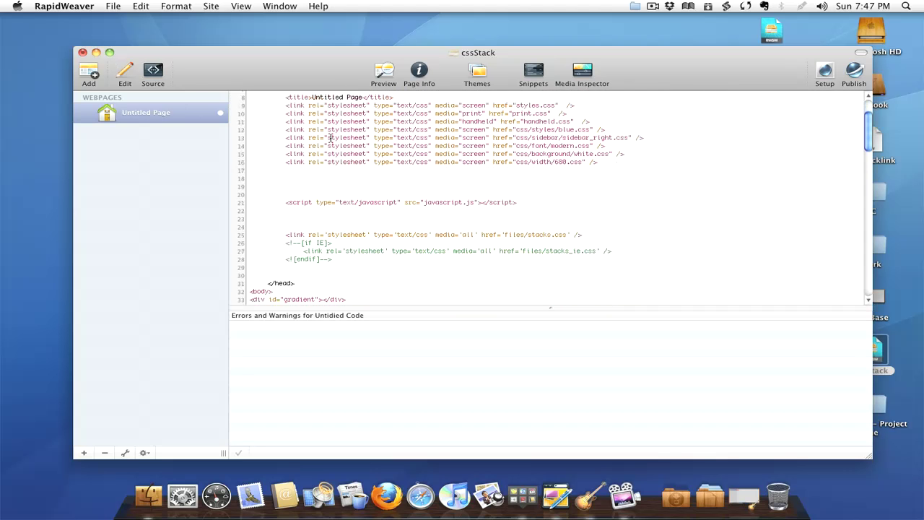
pyautogui.scroll(-10, 330, 137)
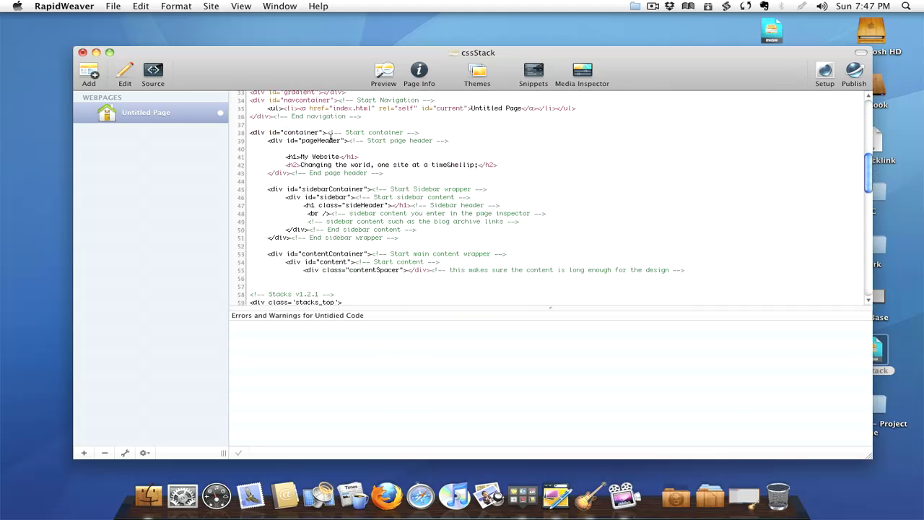
pyautogui.scroll(-1, 330, 138)
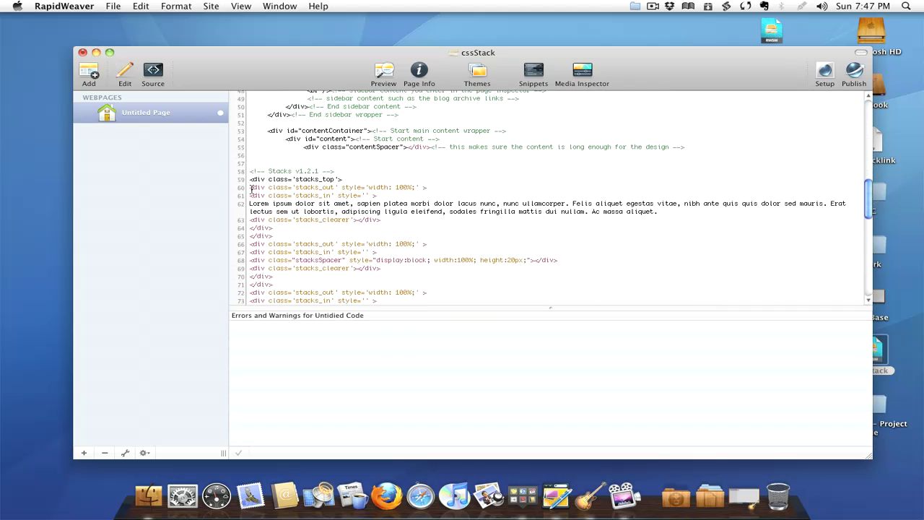
pyautogui.moveTo(249, 171); pyautogui.dragTo(346, 173)
pyautogui.click(355, 174)
pyautogui.scroll(-2, 420, 242)
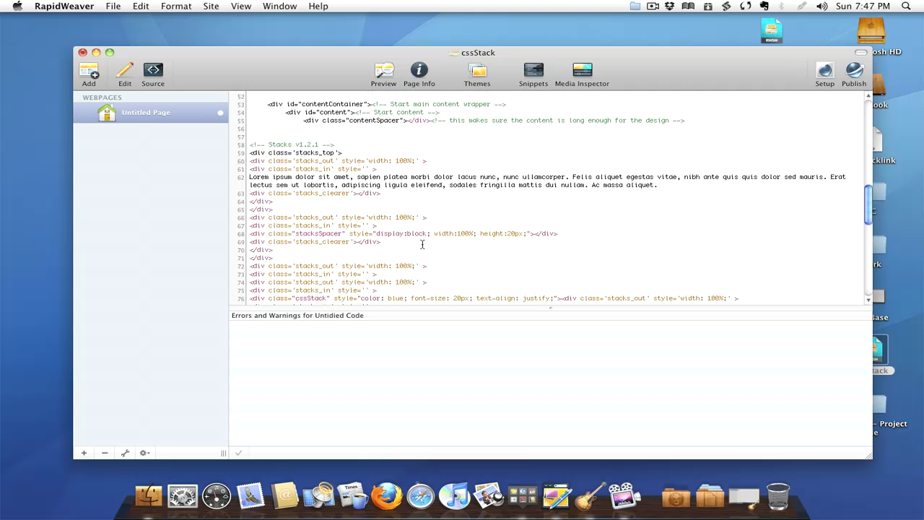
pyautogui.scroll(-4, 423, 244)
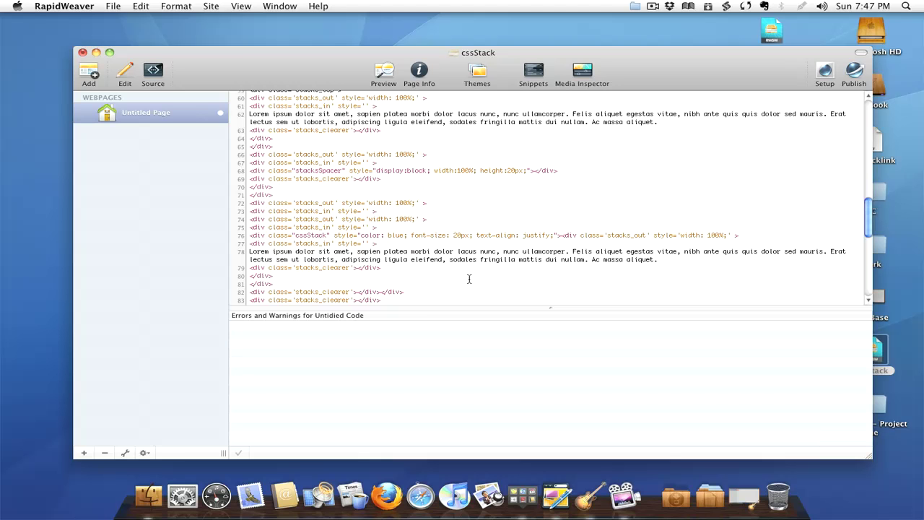
# Drag a new Text stack from the Library below the blue paragraph and preview the result.
pyautogui.click(376, 73)
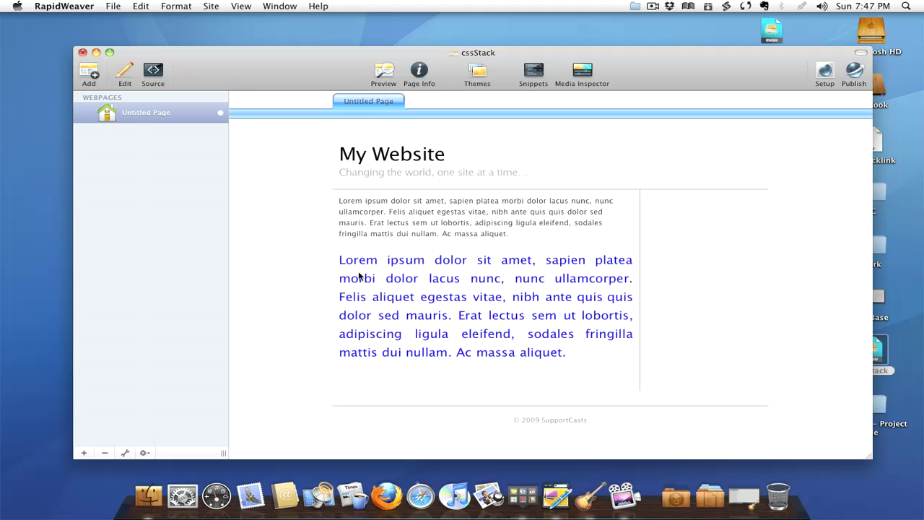
pyautogui.click(124, 71)
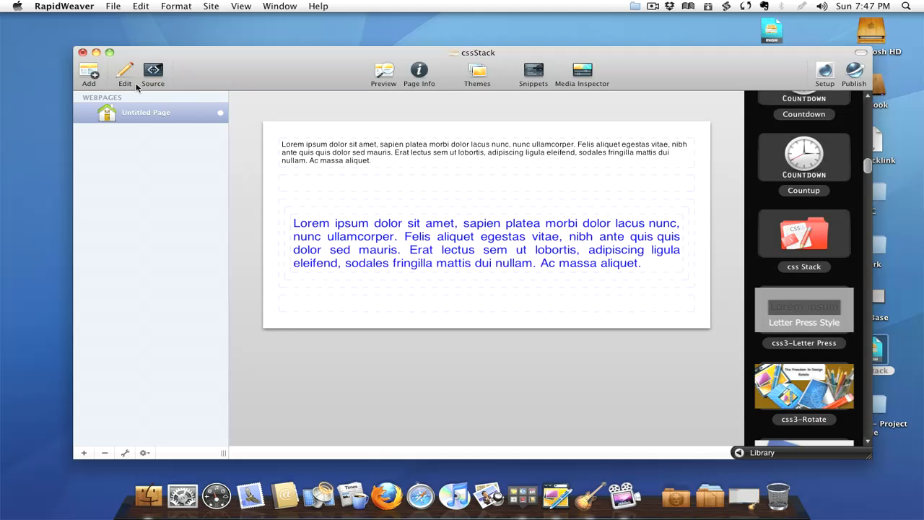
pyautogui.scroll(10, 786, 144)
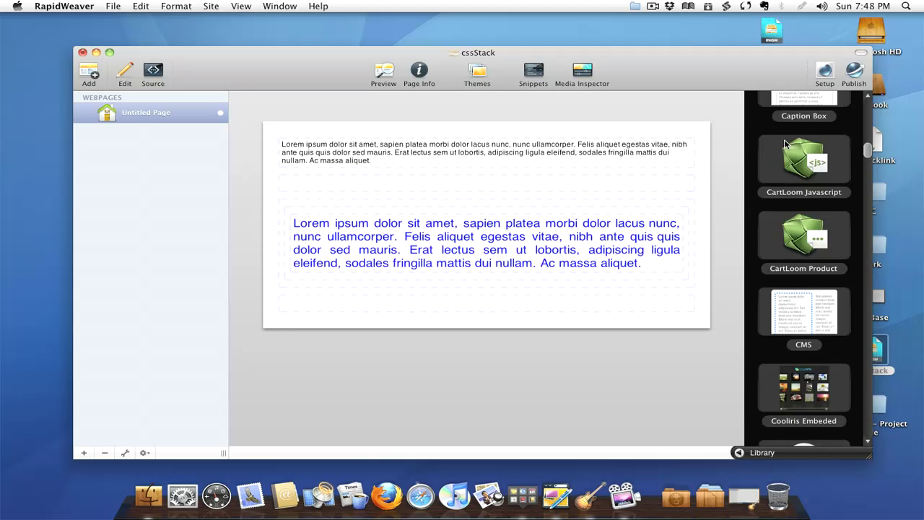
pyautogui.scroll(15, 787, 140)
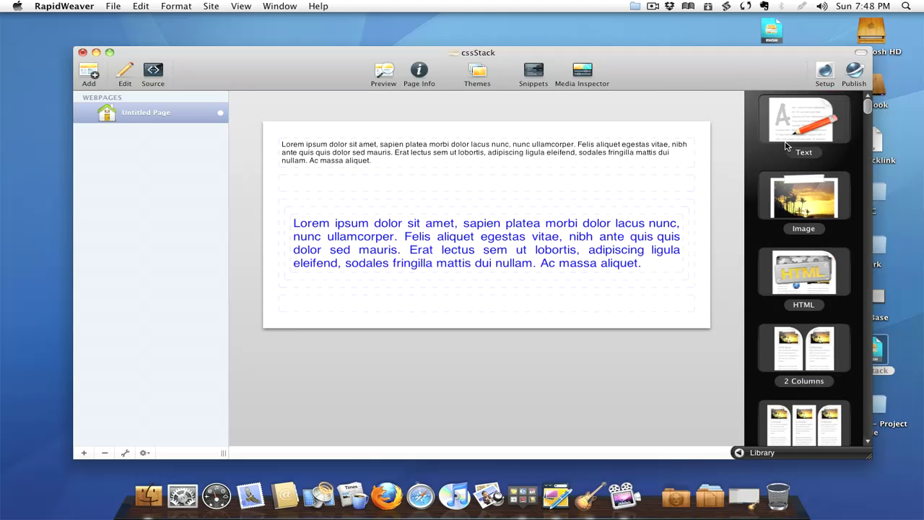
pyautogui.moveTo(794, 134); pyautogui.dragTo(635, 327)
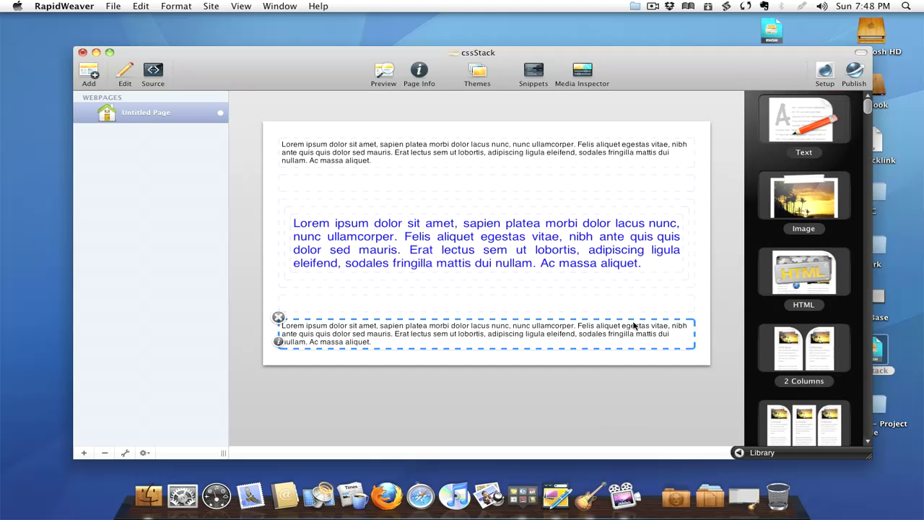
pyautogui.click(384, 72)
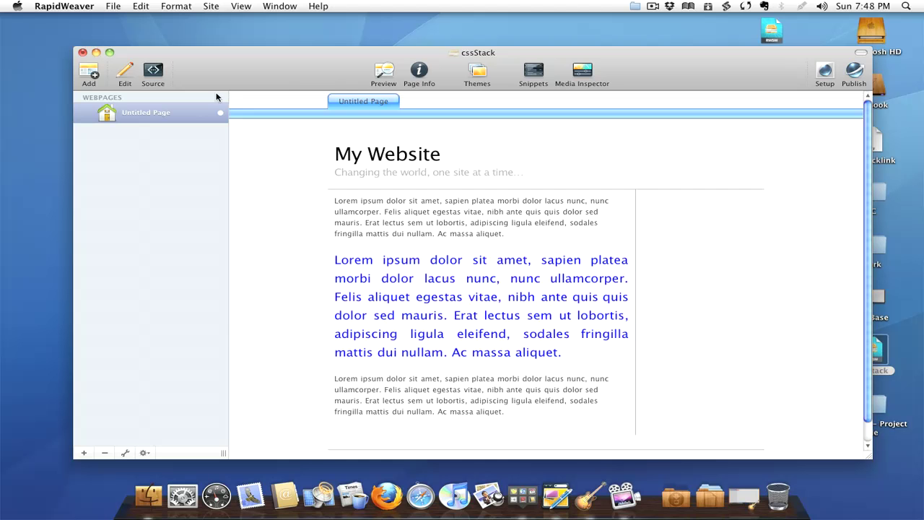
pyautogui.click(125, 70)
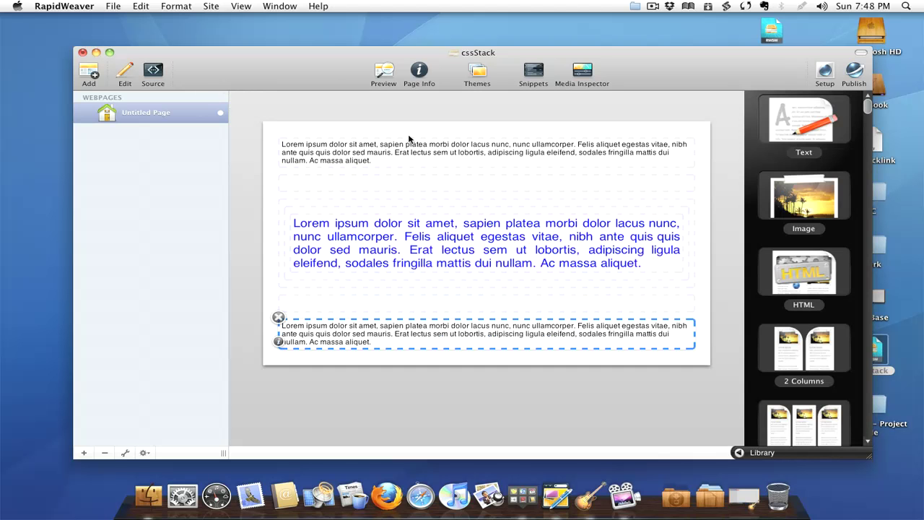
pyautogui.scroll(-15, 766, 222)
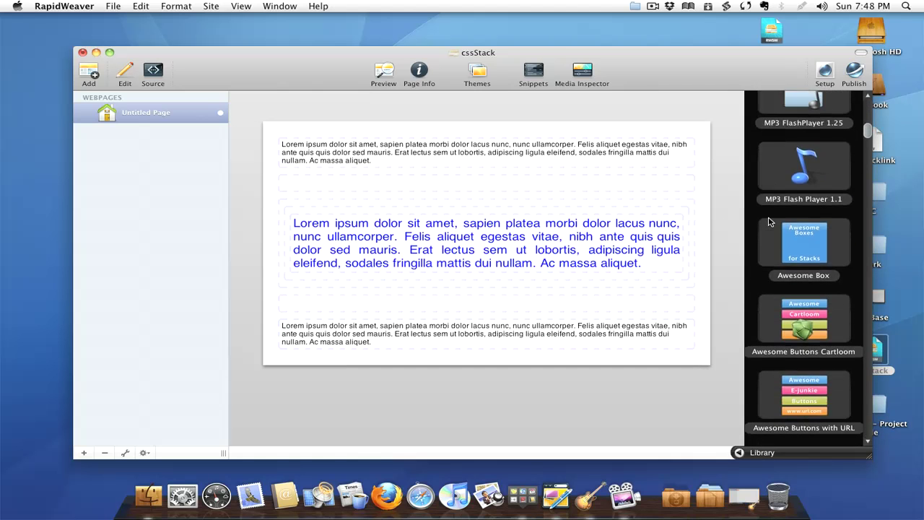
pyautogui.scroll(-15, 768, 222)
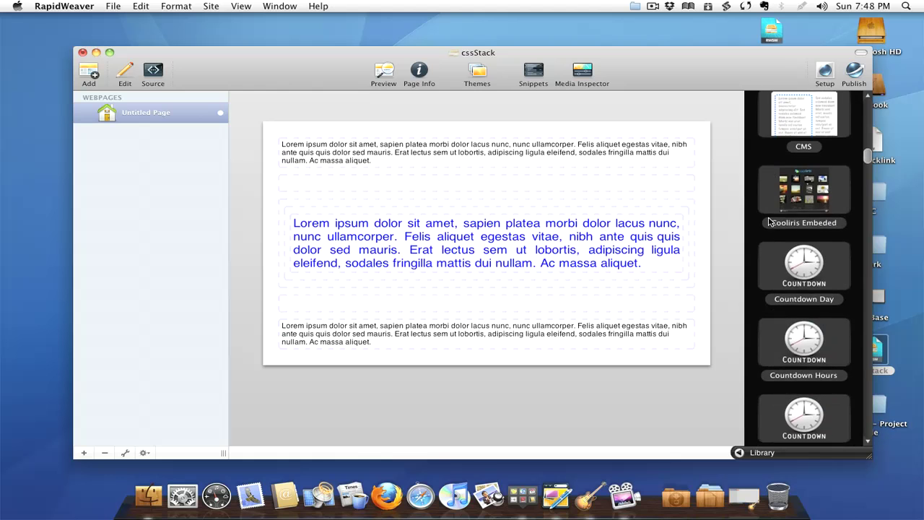
pyautogui.scroll(-8, 768, 221)
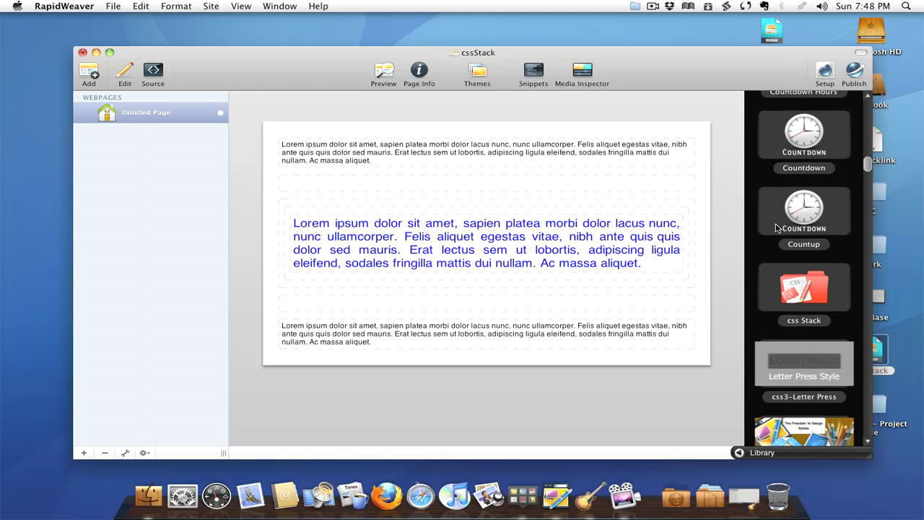